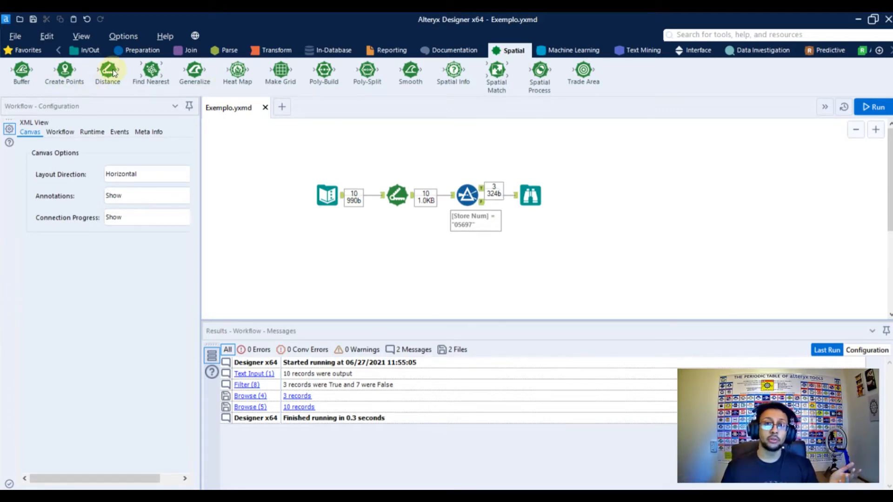
Open the Text Input tool's data and examine its customer ID, store number and address columns
{"action": "mouse_move", "coordinate": [113, 72]}
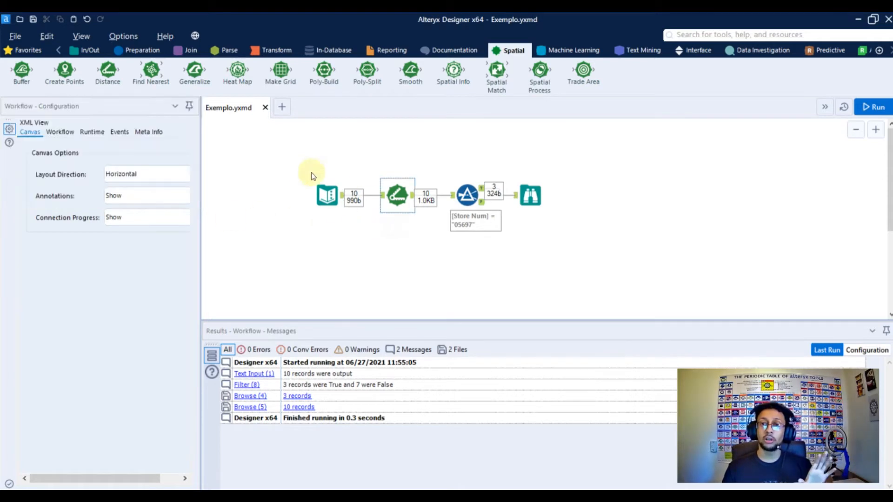
{"action": "left_click", "coordinate": [332, 196]}
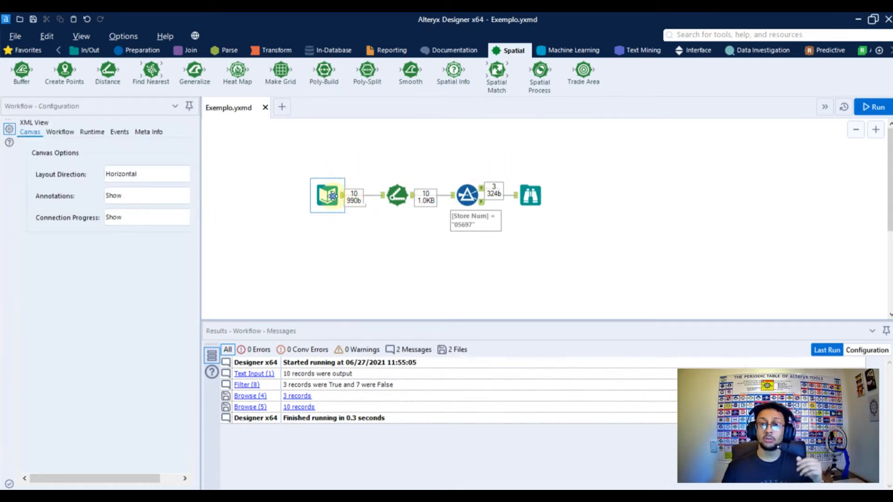
{"action": "left_click_drag", "start_coordinate": [200, 178], "coordinate": [291, 179]}
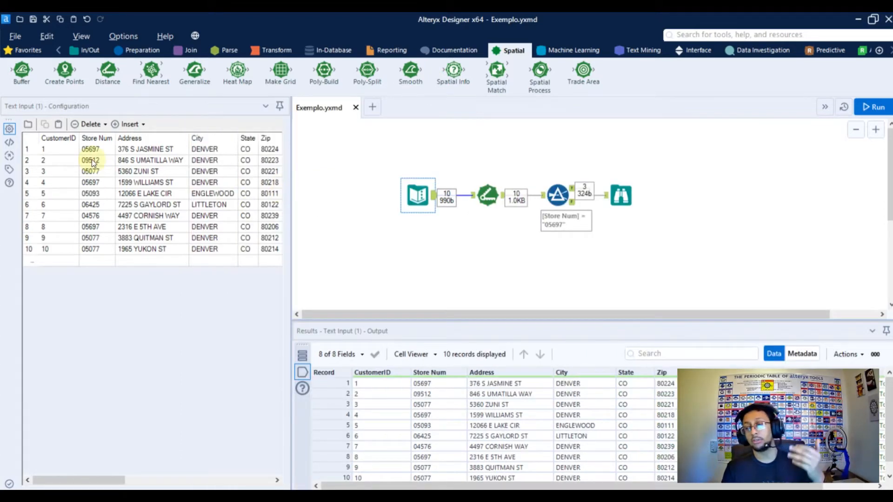
{"action": "left_click", "coordinate": [91, 159]}
{"action": "left_click", "coordinate": [97, 149]}
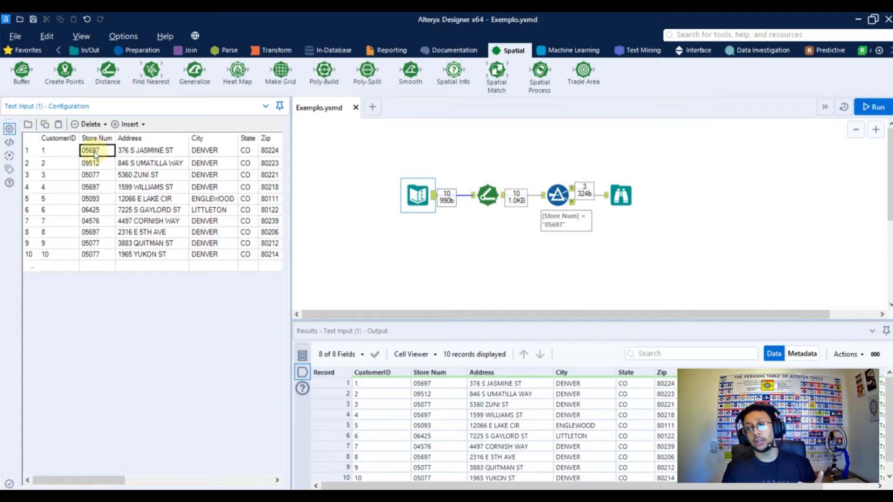
{"action": "left_click_drag", "start_coordinate": [66, 154], "coordinate": [57, 251]}
{"action": "left_click_drag", "start_coordinate": [132, 150], "coordinate": [143, 257]}
{"action": "left_click_drag", "start_coordinate": [92, 150], "coordinate": [97, 255]}
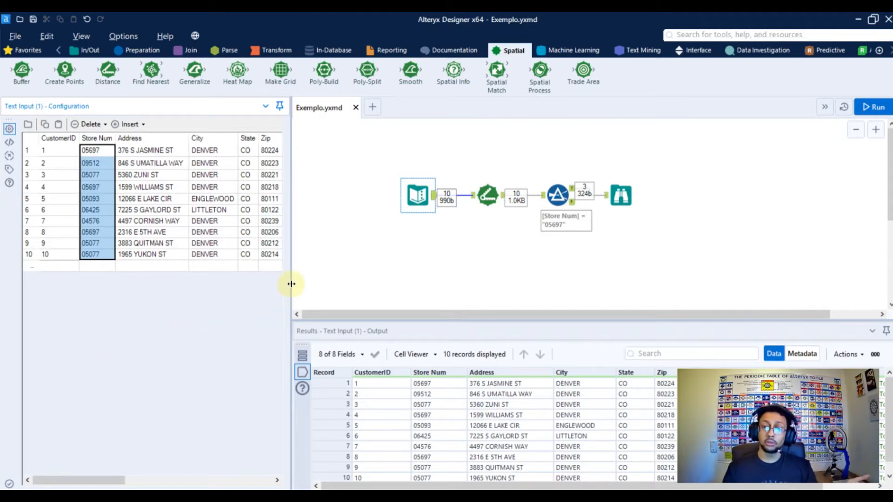
Examine the coordinates in the Customer Point and Store Point columns of the Text Input data
{"action": "left_click_drag", "start_coordinate": [291, 283], "coordinate": [402, 285]}
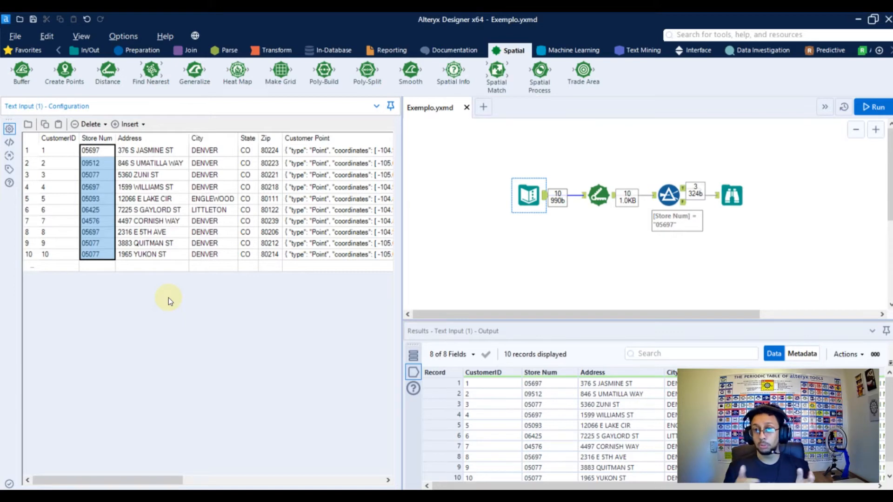
{"action": "left_click", "coordinate": [309, 179]}
{"action": "left_click_drag", "start_coordinate": [152, 479], "coordinate": [214, 479]}
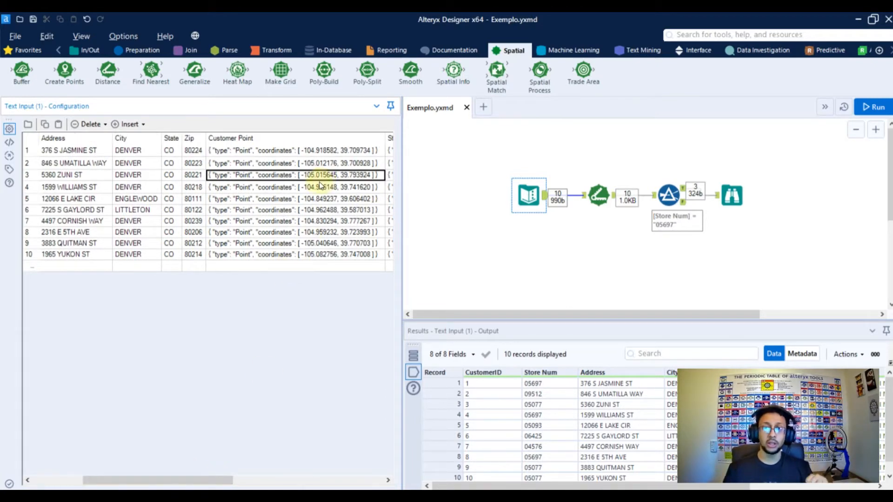
{"action": "left_click", "coordinate": [276, 159]}
{"action": "left_click", "coordinate": [279, 153]}
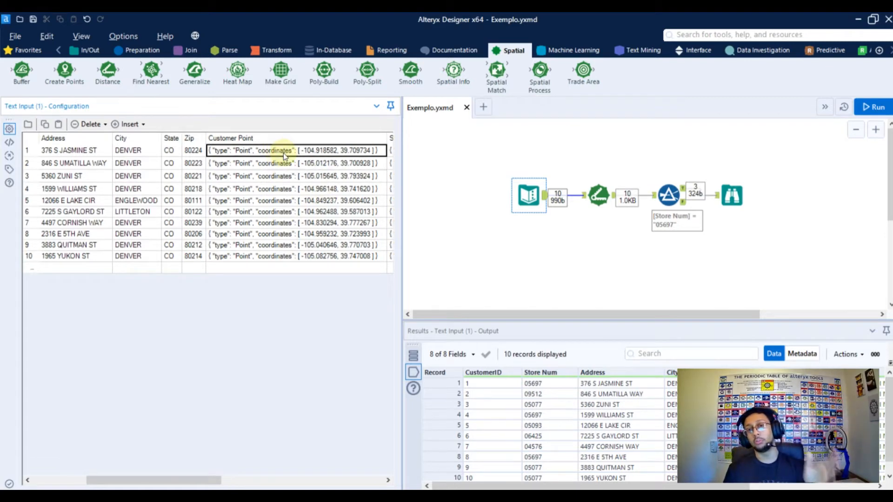
{"action": "left_click", "coordinate": [306, 166]}
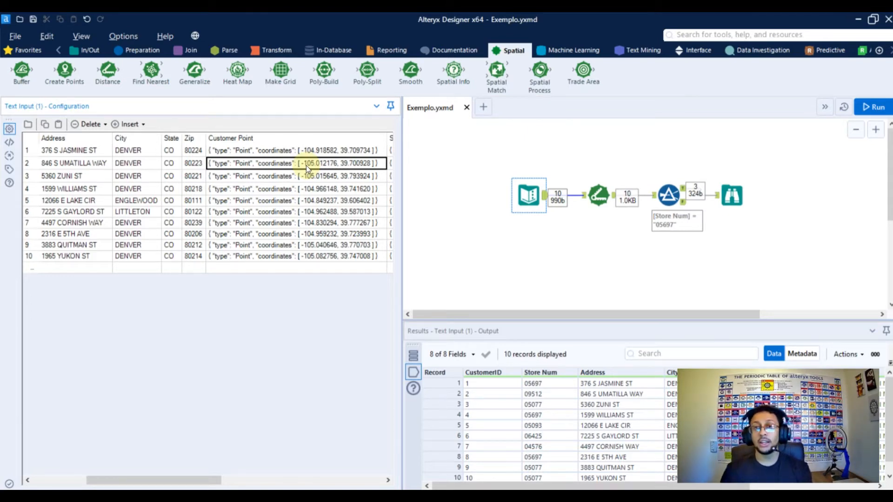
{"action": "left_click_drag", "start_coordinate": [196, 479], "coordinate": [255, 477]}
{"action": "left_click", "coordinate": [309, 180]}
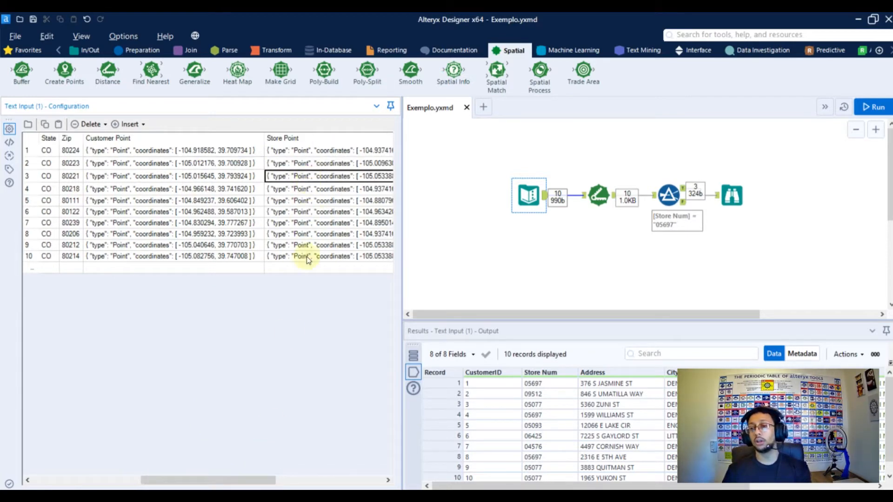
{"action": "left_click_drag", "start_coordinate": [251, 478], "coordinate": [289, 420]}
{"action": "left_click", "coordinate": [204, 164]}
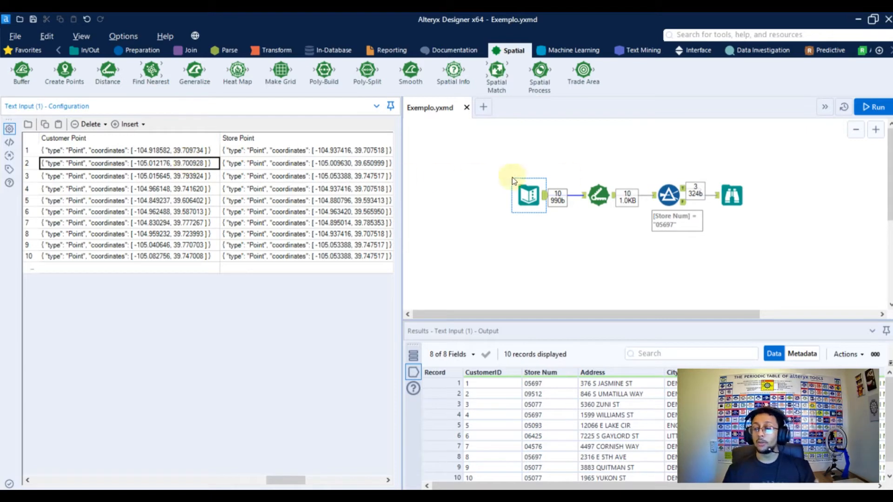
Review the Distance tool's source and destination point fields, drivetime dataset option and available distance units
{"action": "left_click", "coordinate": [604, 204]}
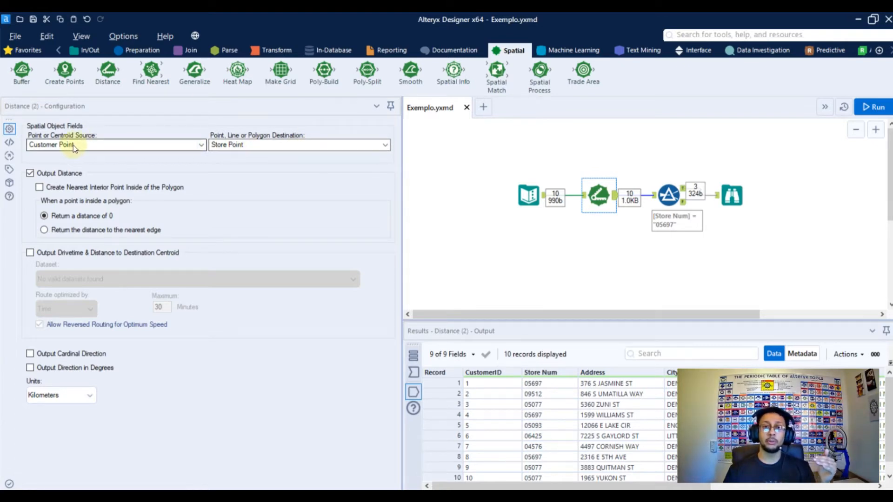
{"action": "left_click", "coordinate": [90, 138]}
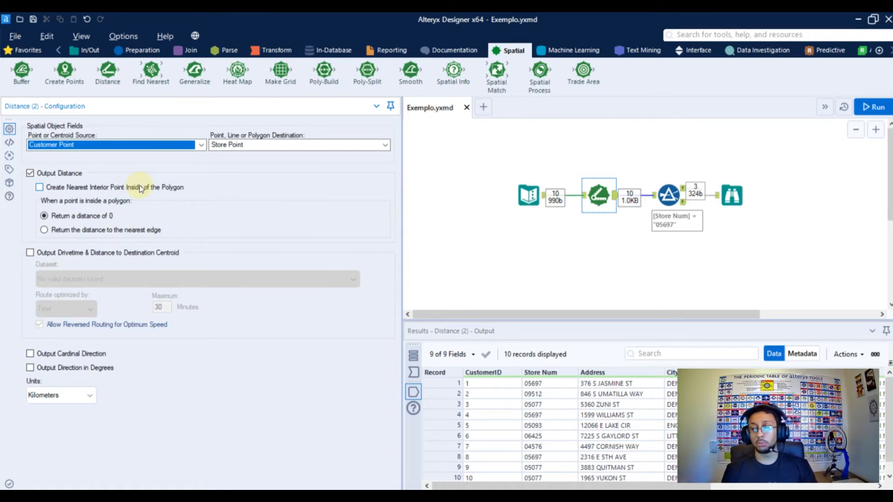
{"action": "left_click", "coordinate": [64, 255]}
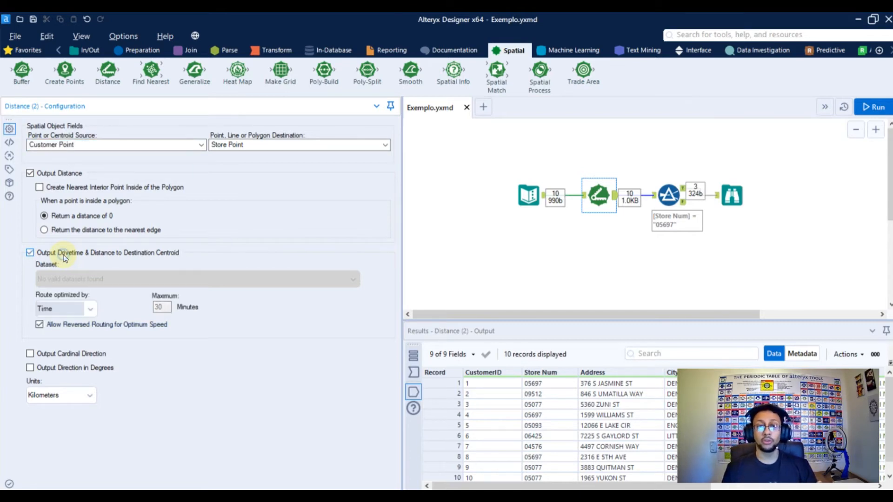
{"action": "left_click", "coordinate": [115, 280]}
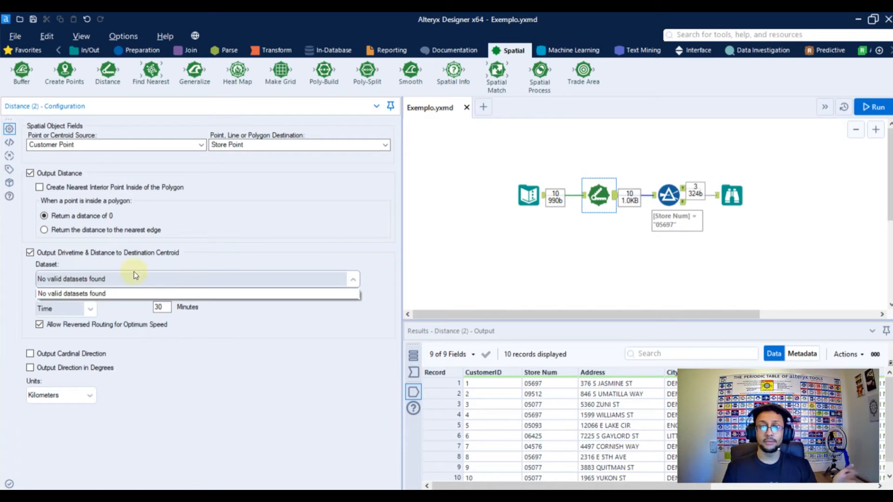
{"action": "left_click", "coordinate": [99, 258]}
{"action": "left_click", "coordinate": [103, 258]}
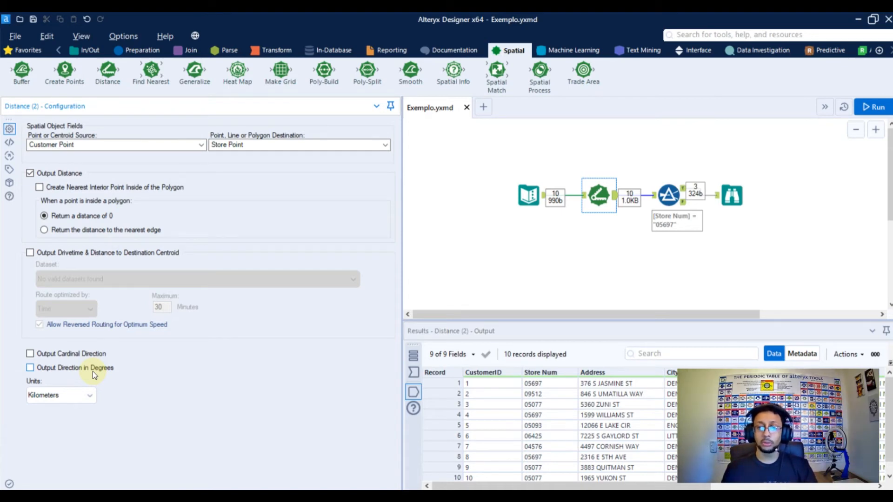
{"action": "left_click", "coordinate": [73, 395]}
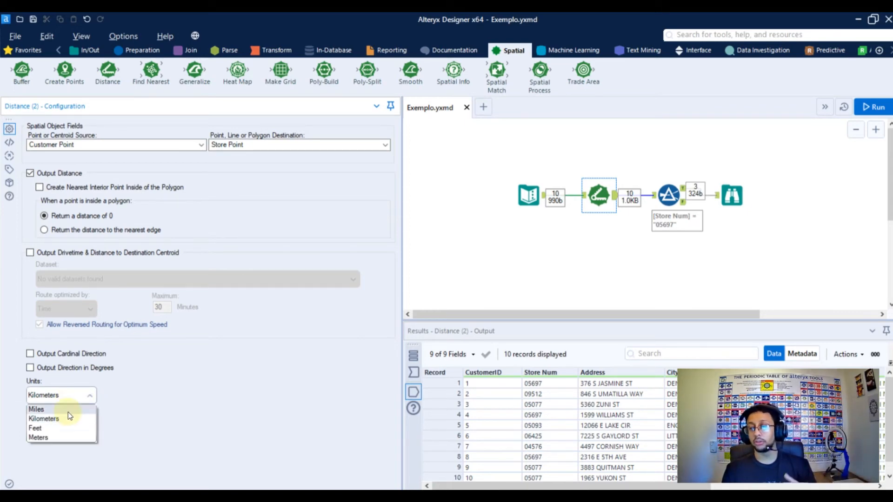
{"action": "left_click", "coordinate": [145, 403]}
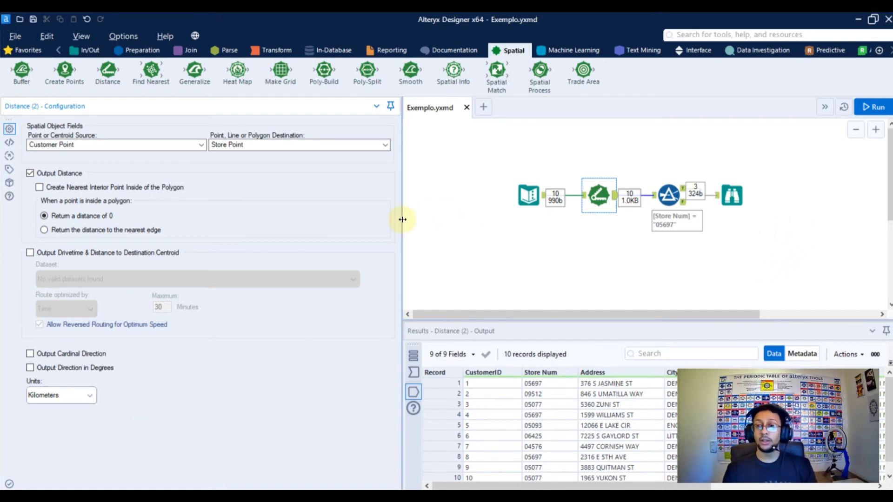
Inspect the Filter tool's store number condition and the records in its true output
{"action": "left_click_drag", "start_coordinate": [403, 219], "coordinate": [227, 218]}
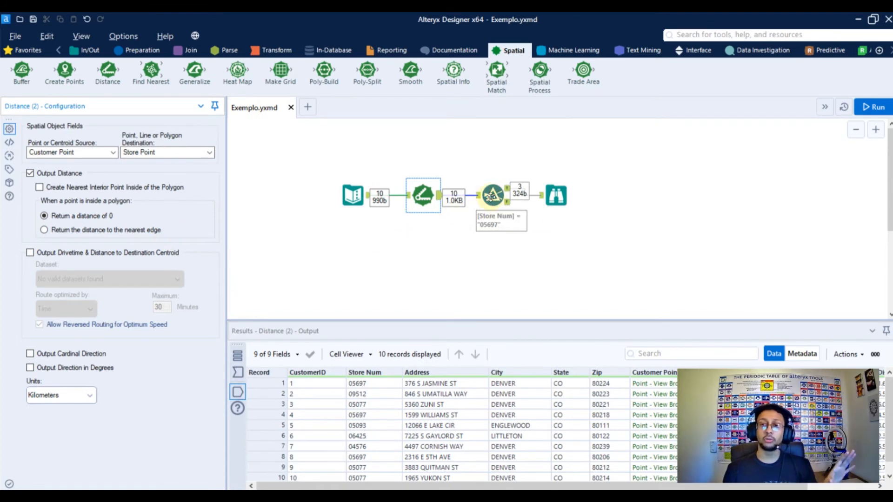
{"action": "left_click", "coordinate": [495, 200]}
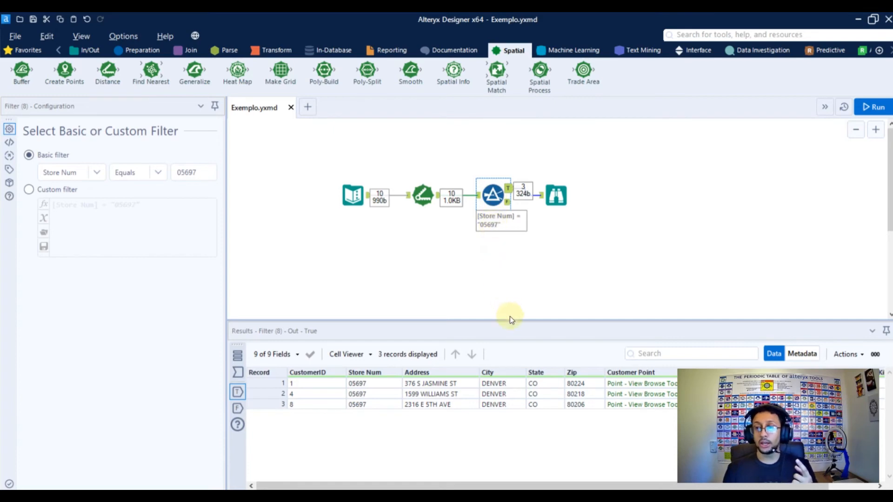
{"action": "left_click_drag", "start_coordinate": [510, 319], "coordinate": [510, 225]}
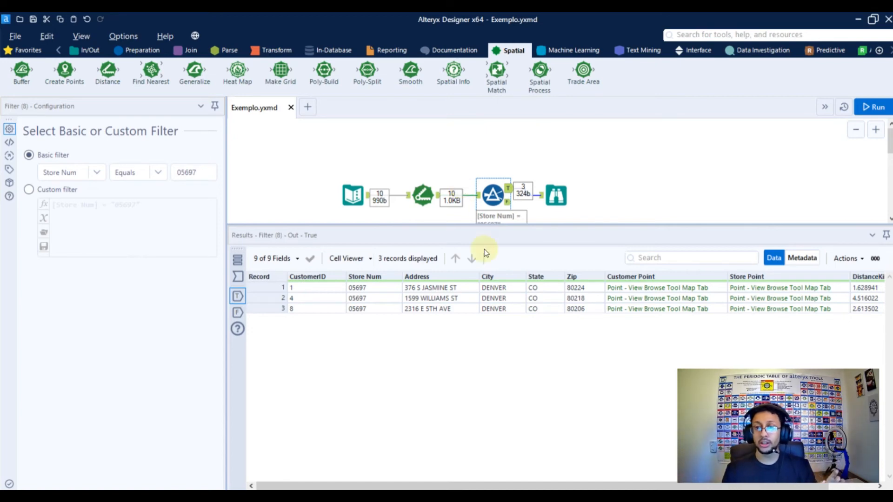
Examine the DistanceKilometers column in the Distance tool's output
{"action": "left_click", "coordinate": [423, 195]}
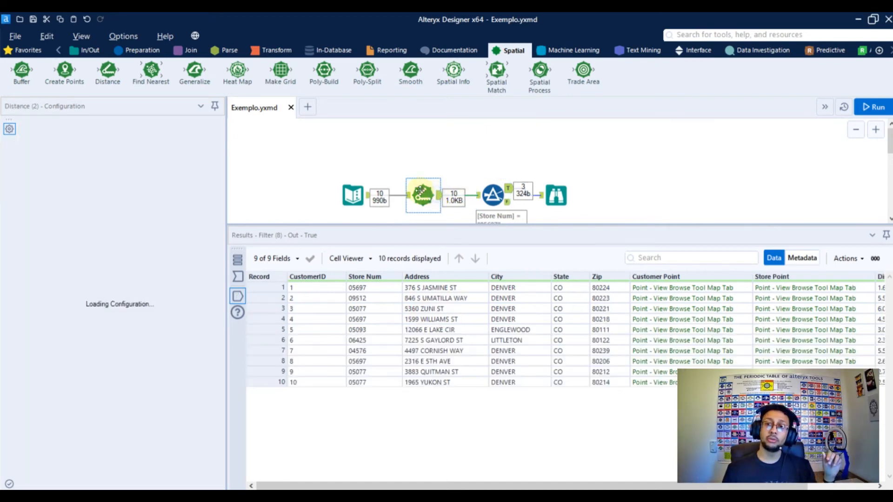
{"action": "left_click_drag", "start_coordinate": [386, 486], "coordinate": [454, 486]}
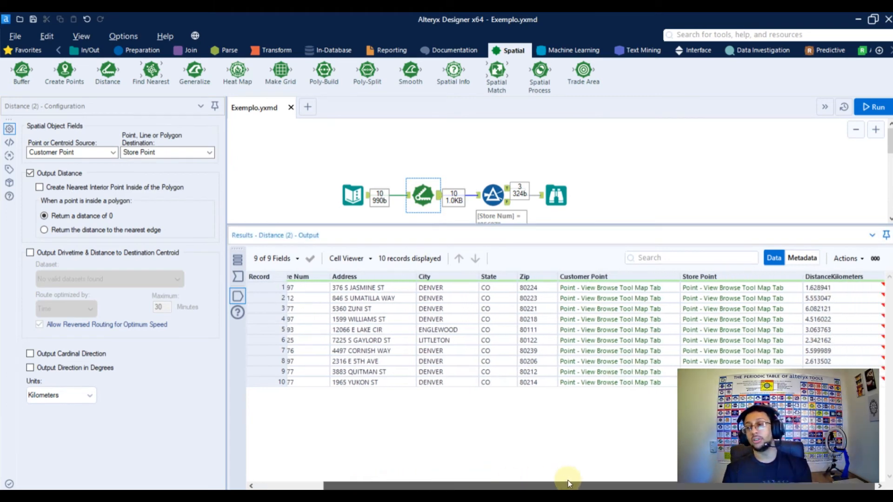
{"action": "left_click", "coordinate": [834, 288]}
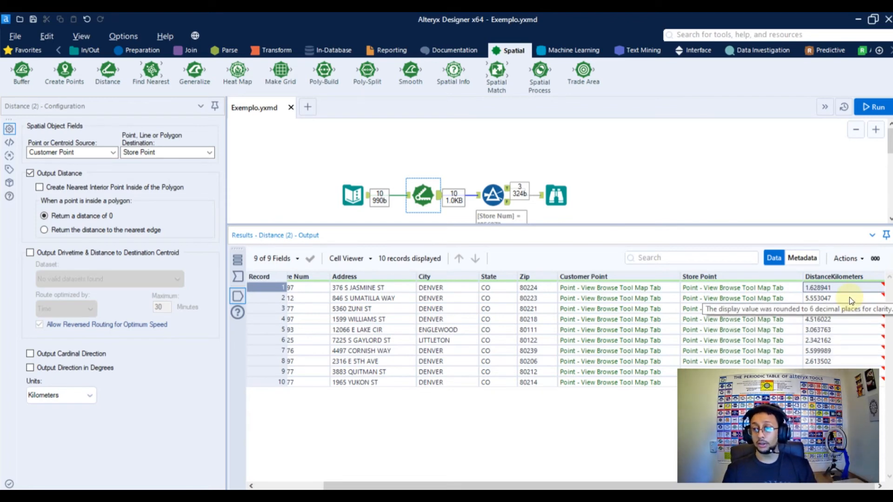
View the filtered customer and store points on the Browse tool's map and compare their distances in kilometers
{"action": "left_click", "coordinate": [554, 192]}
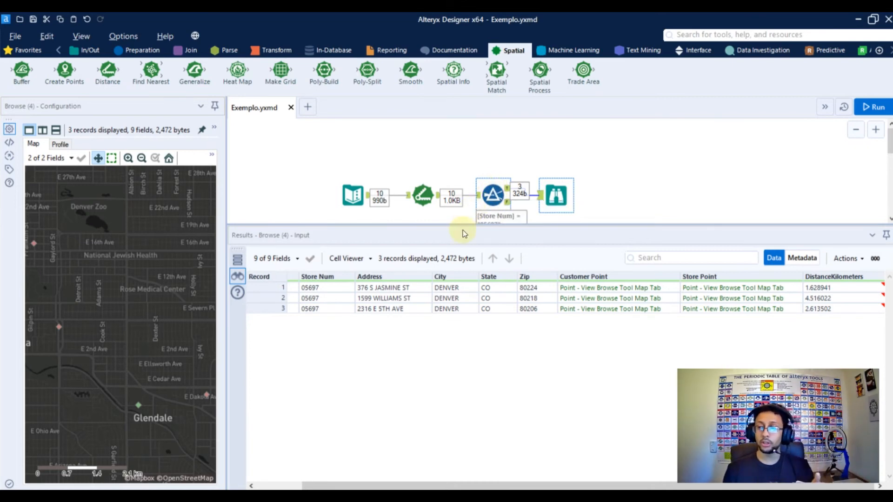
{"action": "left_click_drag", "start_coordinate": [227, 194], "coordinate": [412, 194]}
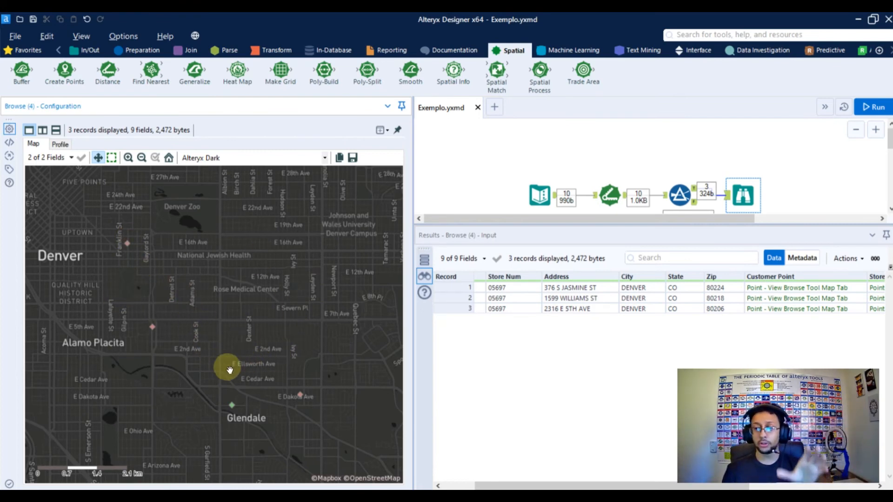
{"action": "left_click_drag", "start_coordinate": [411, 186], "coordinate": [226, 183]}
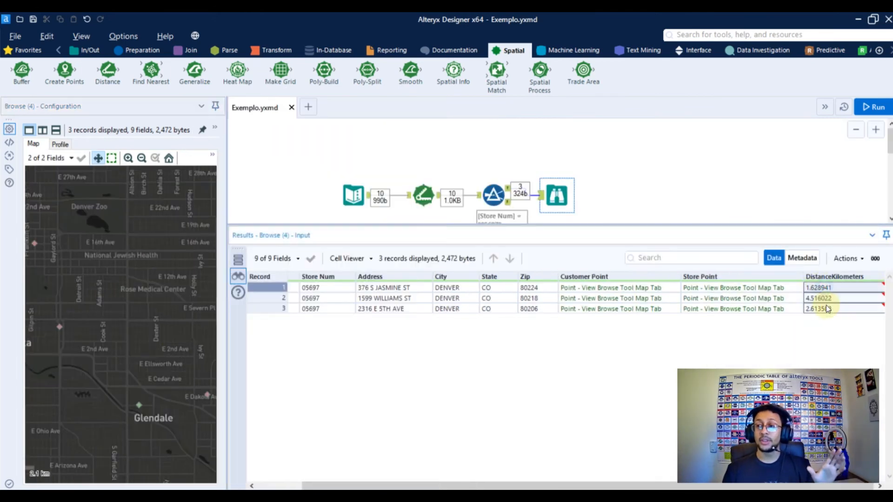
{"action": "left_click_drag", "start_coordinate": [825, 288], "coordinate": [827, 309]}
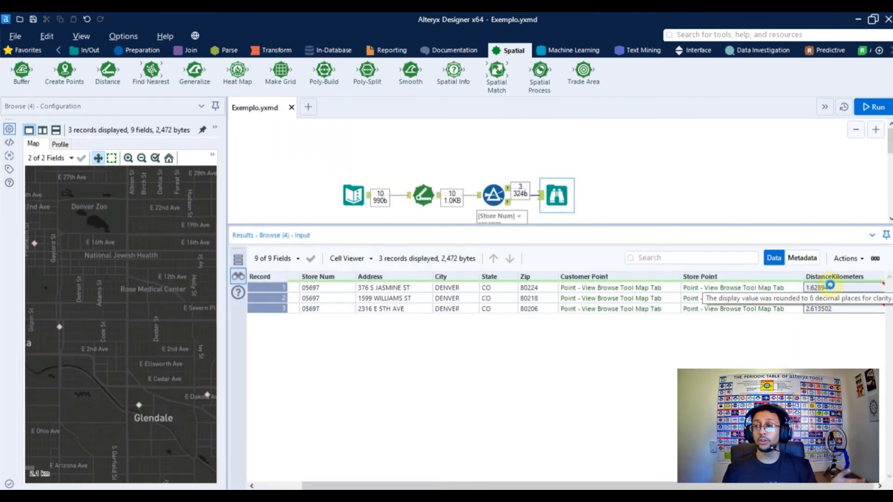
{"action": "left_click", "coordinate": [830, 287]}
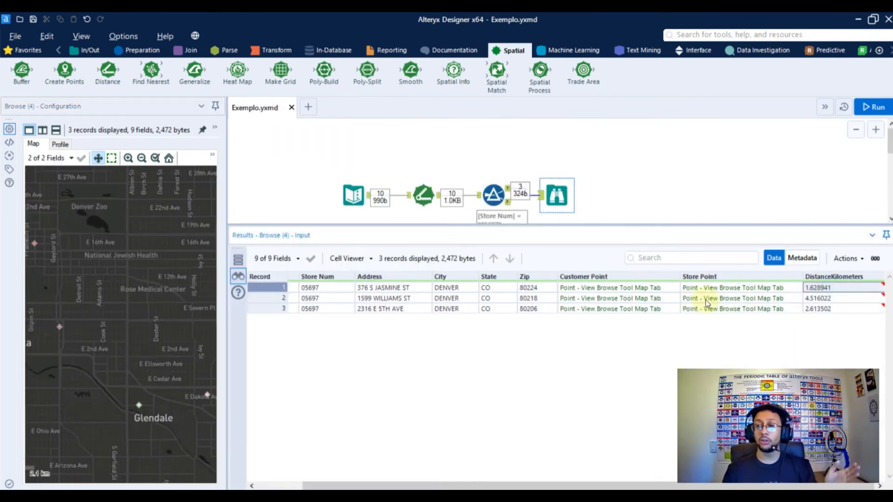
Enable the cardinal direction and direction in degrees outputs in the Distance tool and run the workflow
{"action": "left_click", "coordinate": [433, 204]}
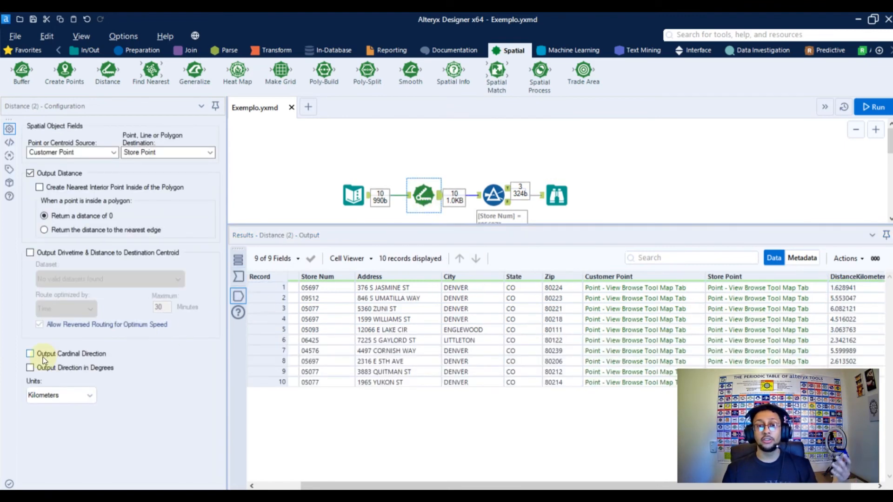
{"action": "left_click", "coordinate": [40, 357]}
{"action": "left_click", "coordinate": [38, 372]}
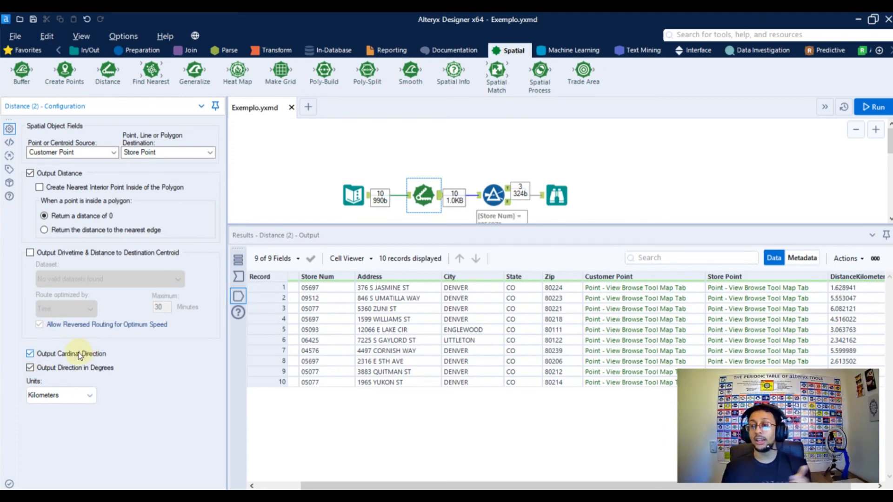
{"action": "left_click", "coordinate": [879, 104]}
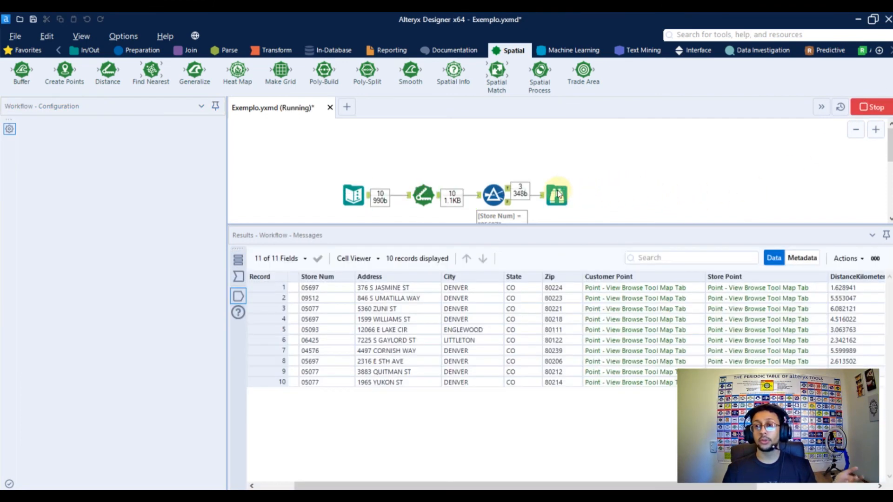
{"action": "left_click", "coordinate": [549, 302]}
Examine the Direction and DirectionDegrees columns in the Browse tool's results
{"action": "left_click", "coordinate": [557, 196]}
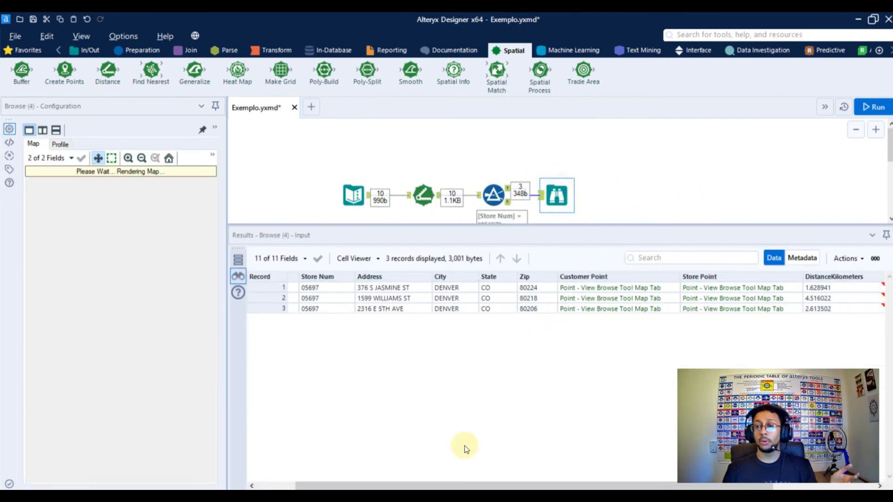
{"action": "left_click_drag", "start_coordinate": [455, 485], "coordinate": [557, 485]}
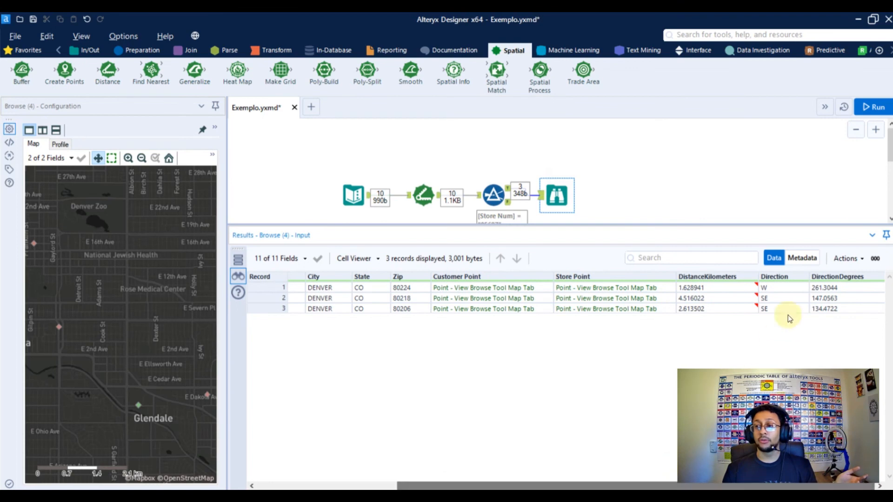
{"action": "left_click_drag", "start_coordinate": [797, 289], "coordinate": [794, 311]}
{"action": "left_click", "coordinate": [797, 286]}
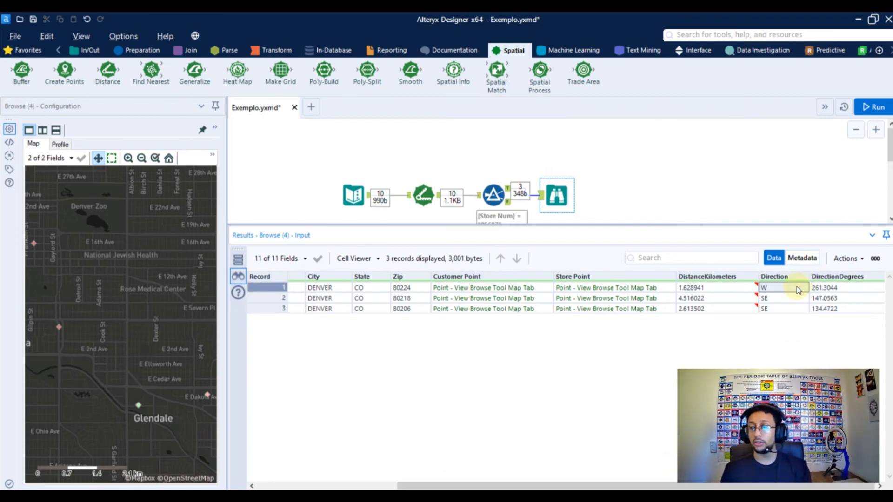
{"action": "left_click_drag", "start_coordinate": [828, 287], "coordinate": [825, 310]}
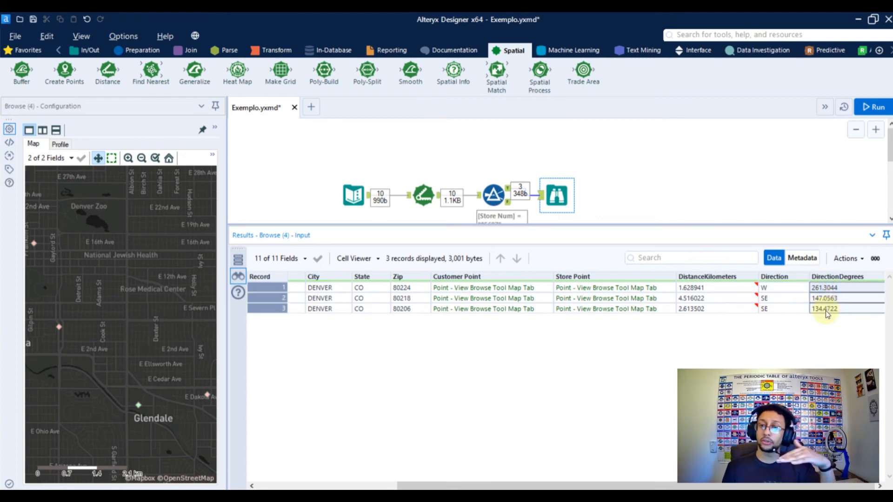